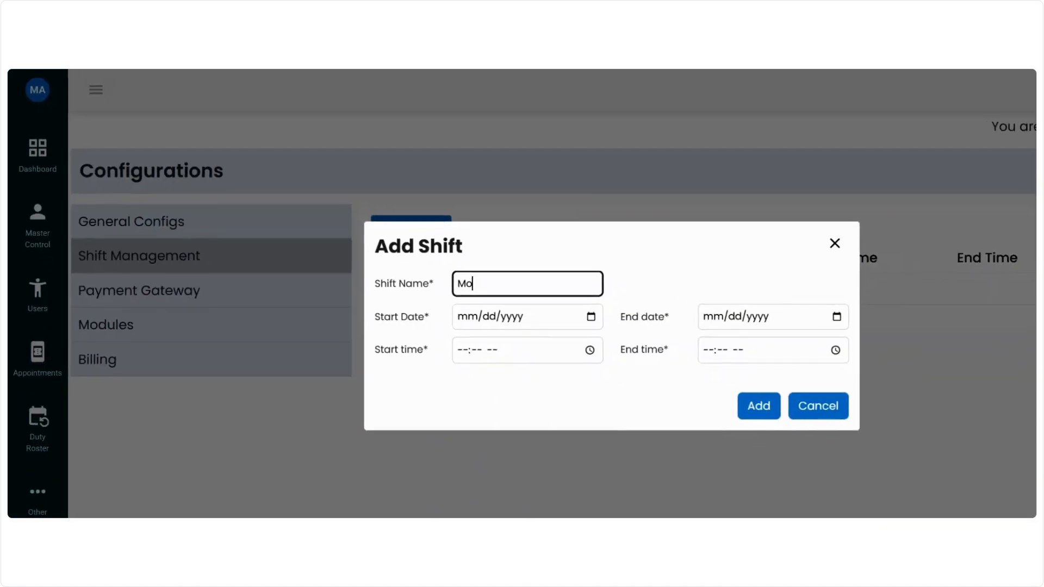
# Step: Add a shift named Morning shift running from 08-10-2025 to 21-10-2025, 08:42 to 15:42
pyautogui.write('rning shift')
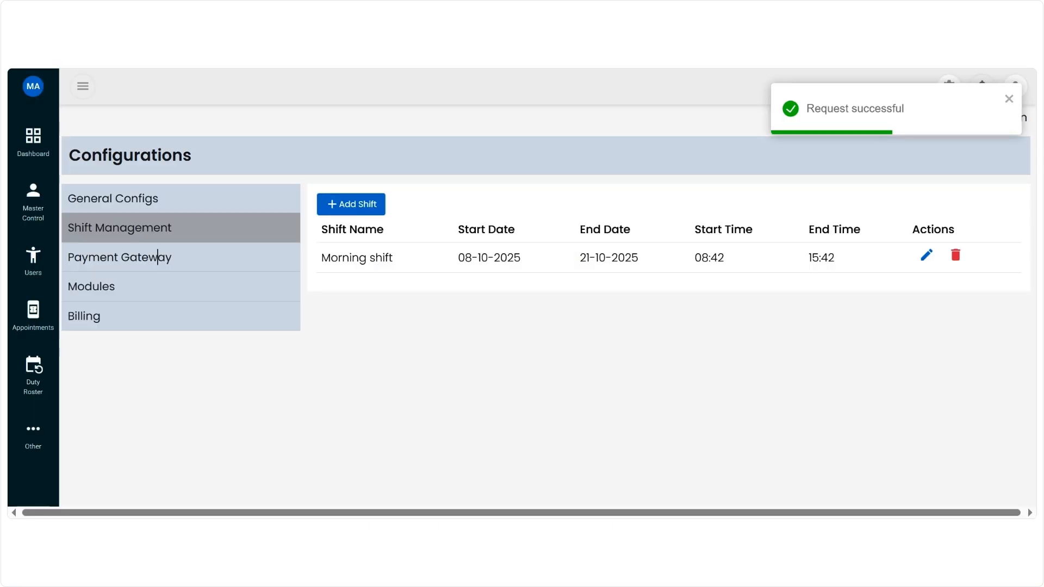
# Step: Review the payment gateway, modules and billing configuration sections
pyautogui.click(158, 257)
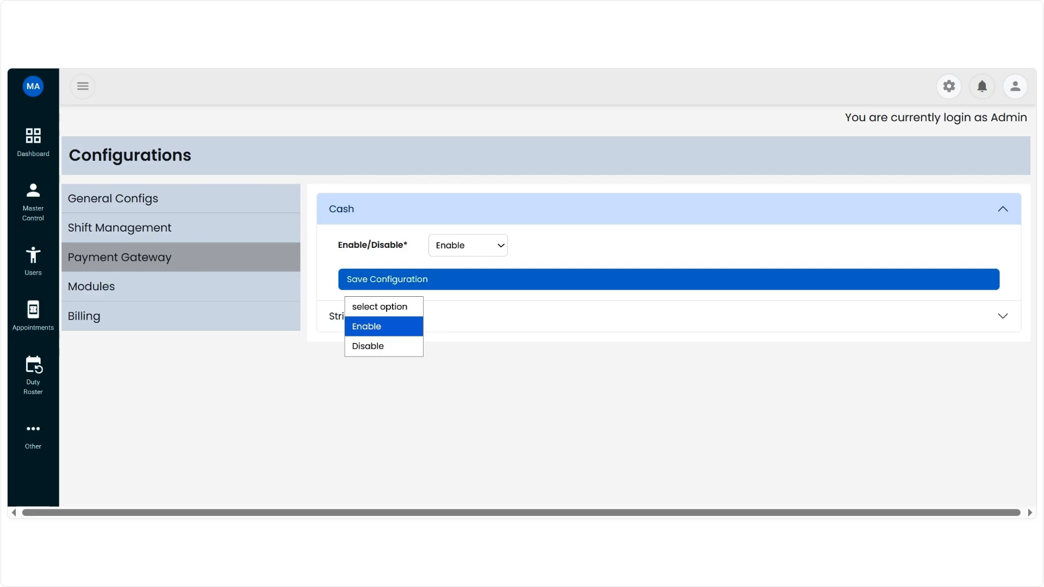
pyautogui.click(234, 287)
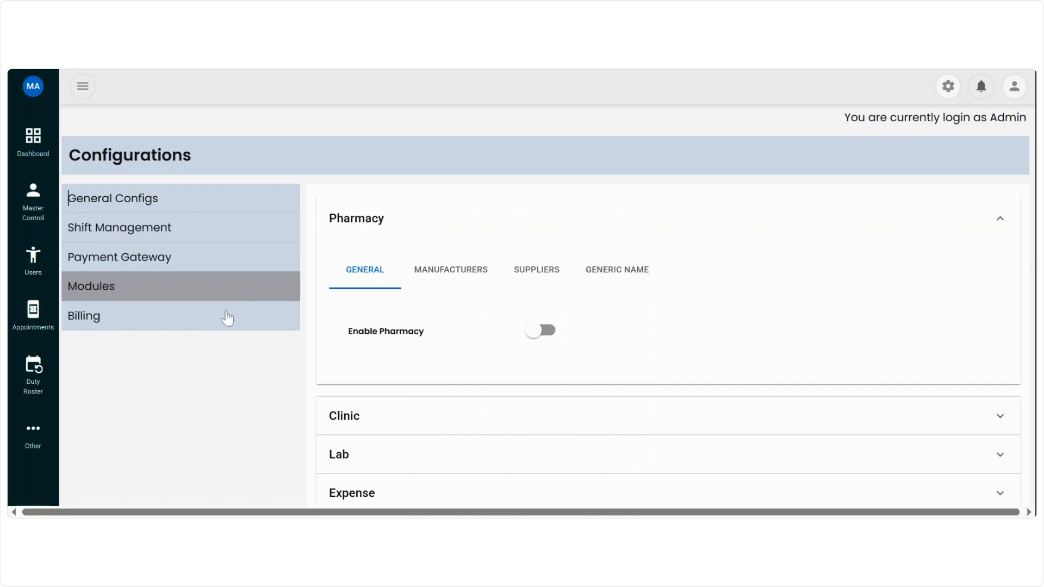
pyautogui.click(151, 310)
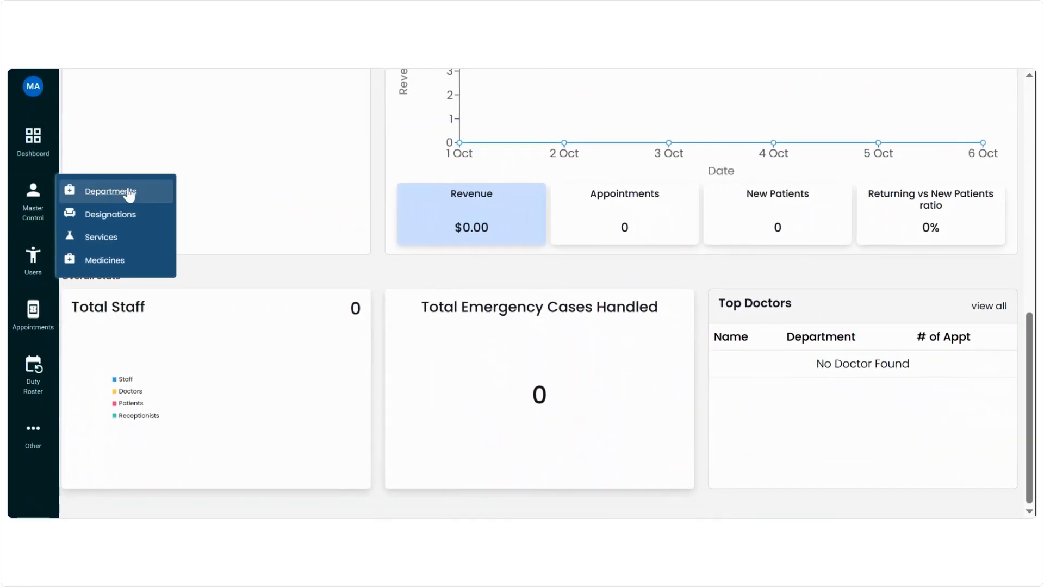
# Step: Review the list of departments and open the form for adding a department
pyautogui.click(129, 194)
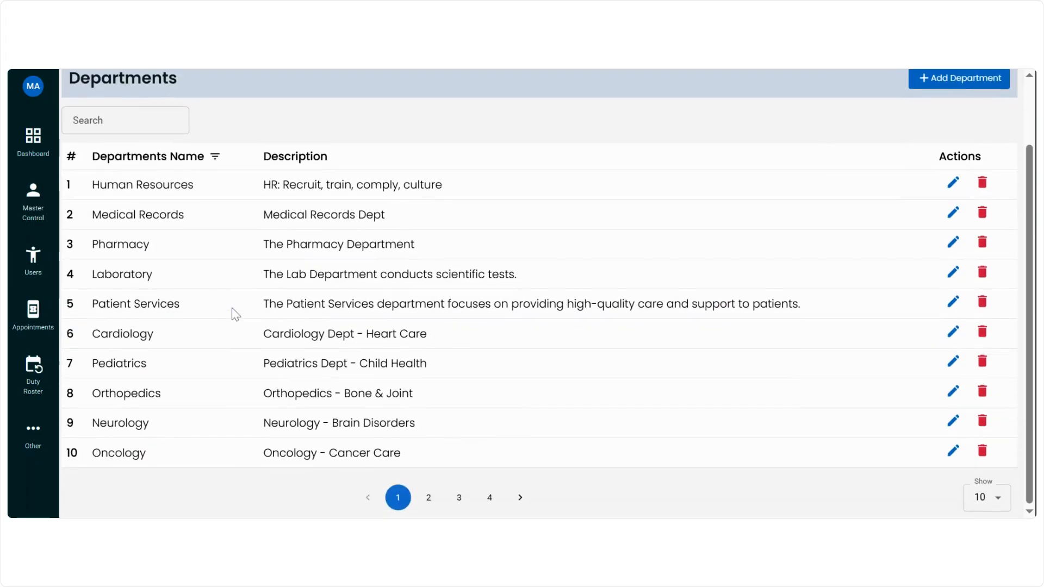
pyautogui.scroll(2, 540, 82)
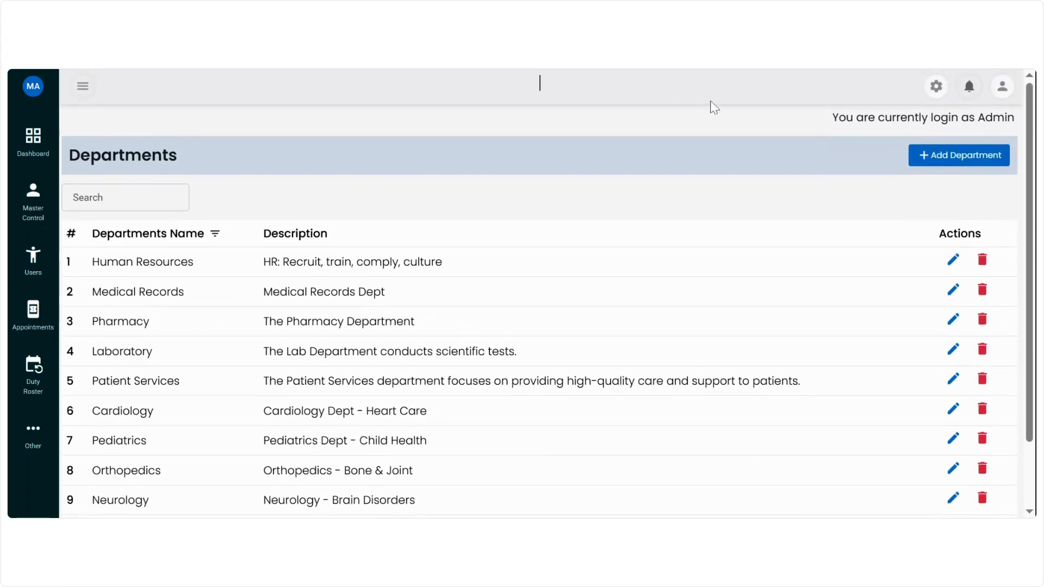
pyautogui.click(943, 157)
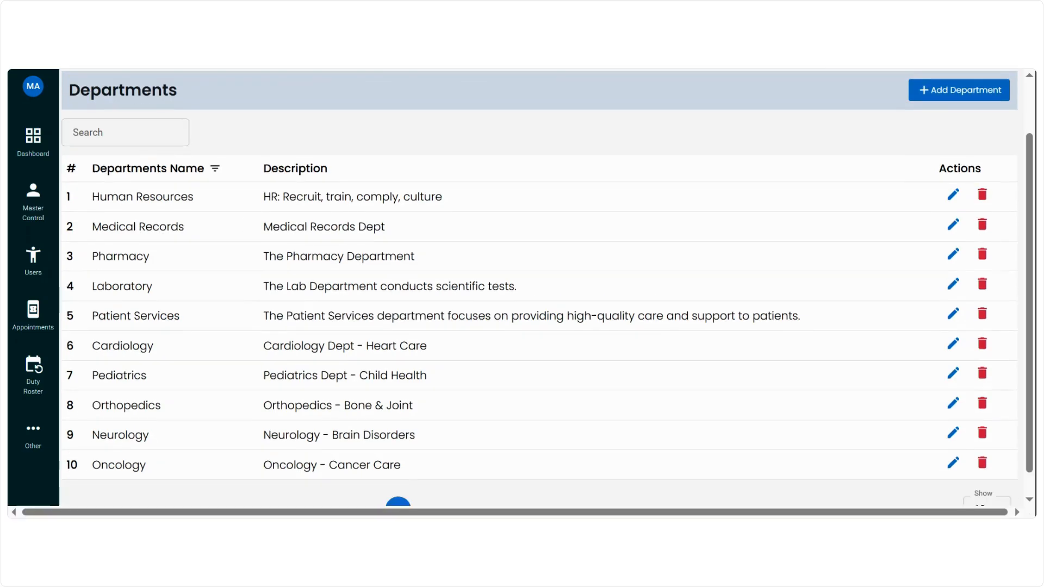
pyautogui.scroll(-1, 538, 294)
pyautogui.scroll(2, 539, 82)
# Step: Add a designation named Technician to the Cardiology department
pyautogui.moveTo(30, 230)
pyautogui.click(95, 214)
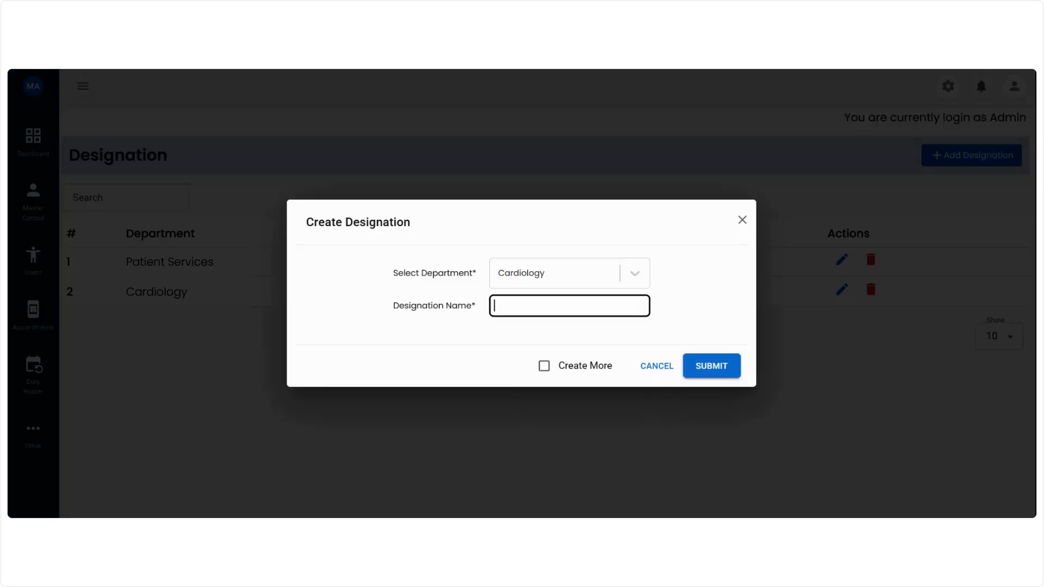
pyautogui.write('Technician')
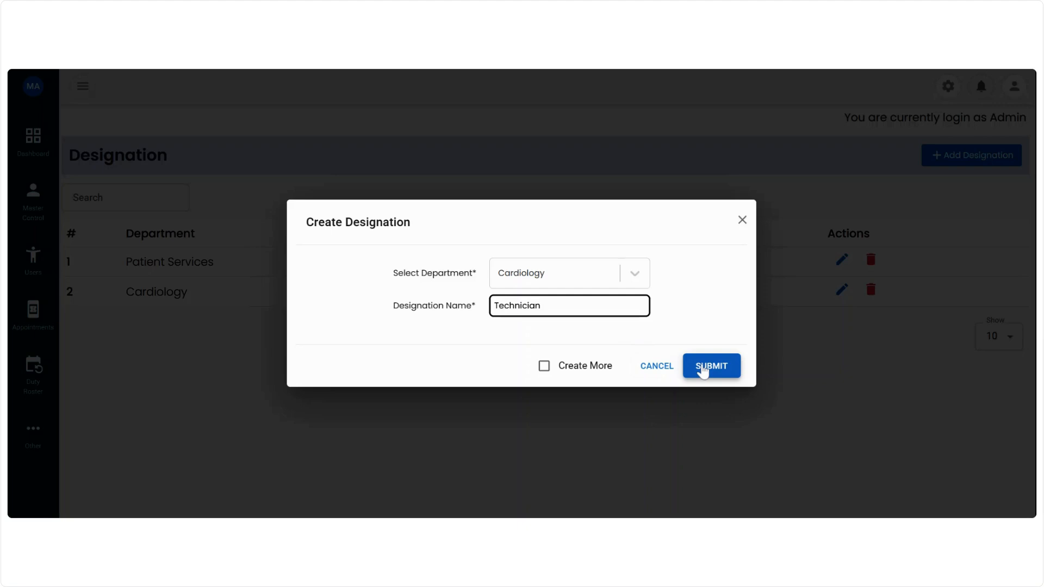
pyautogui.click(703, 369)
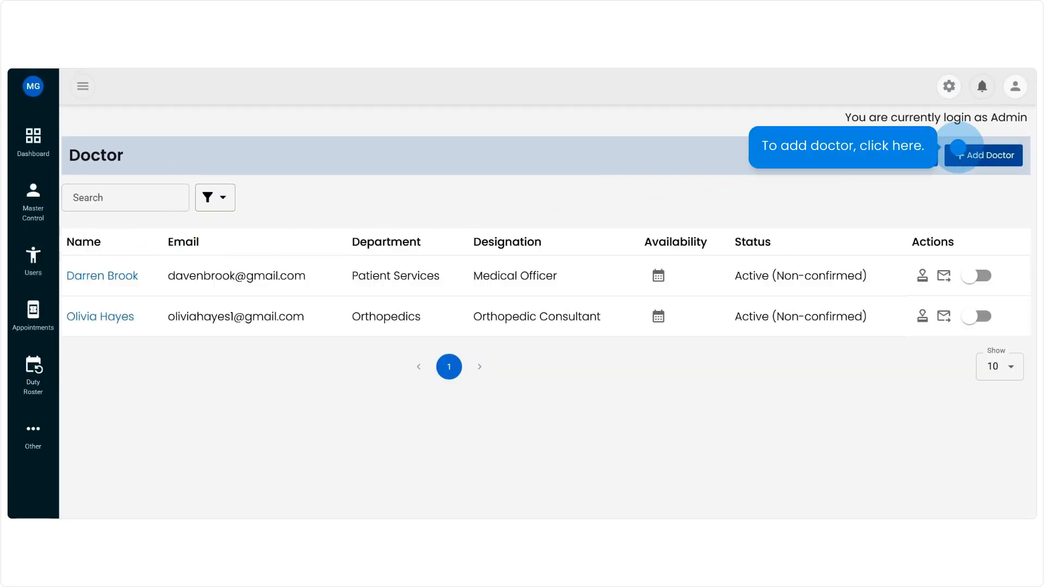
# Step: Start a new doctor record with the name, e-mail, government ID and phone number, and assign the Neurology department
pyautogui.click(958, 147)
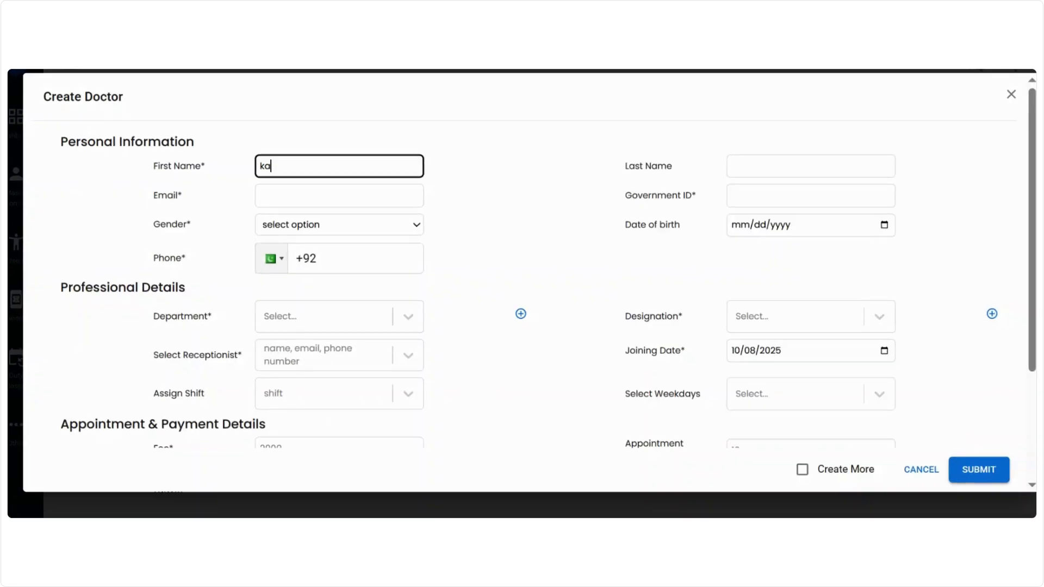
pyautogui.write('ren')
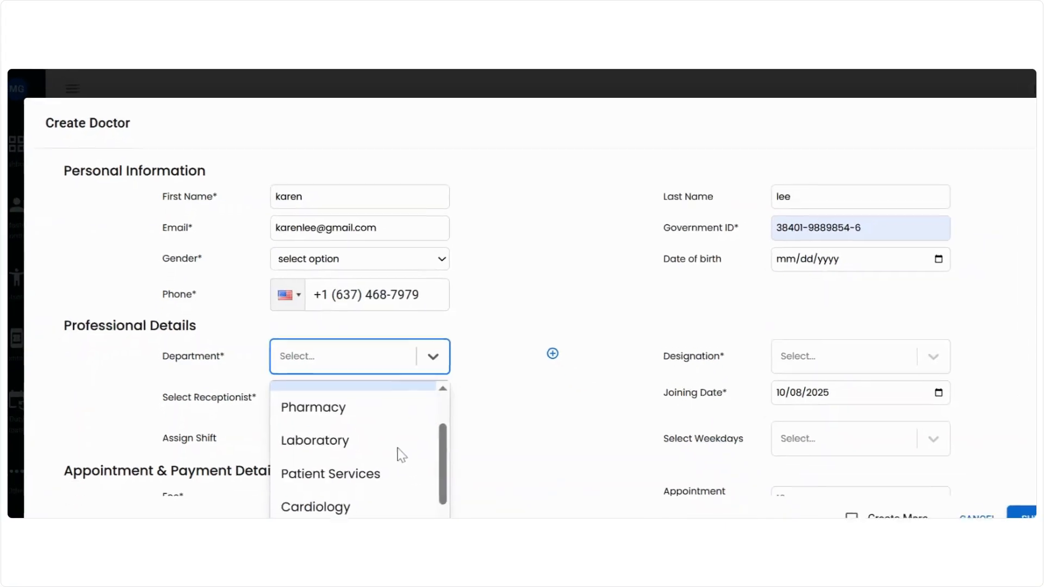
pyautogui.scroll(-3, 373, 412)
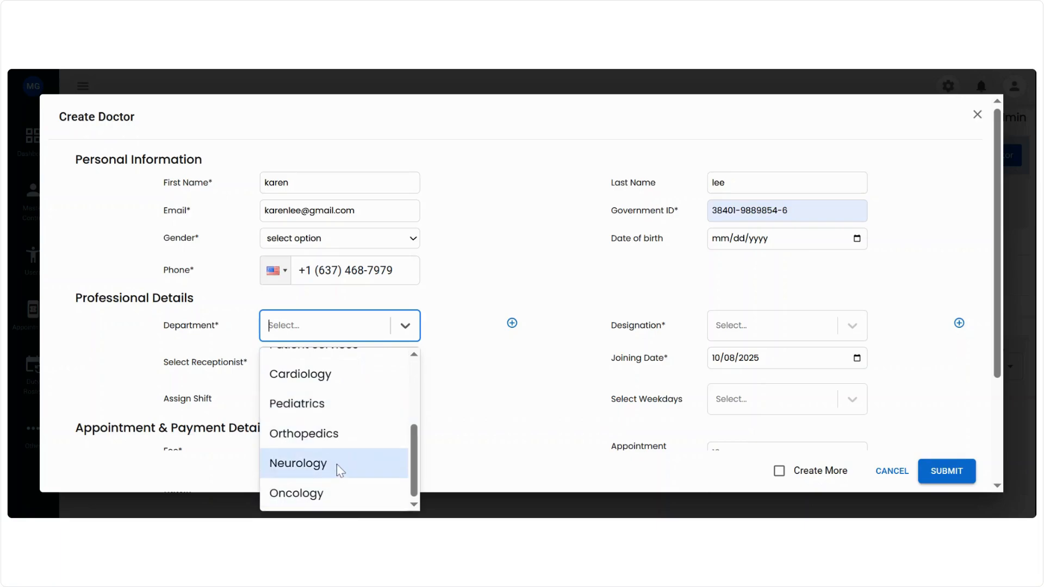
pyautogui.click(297, 463)
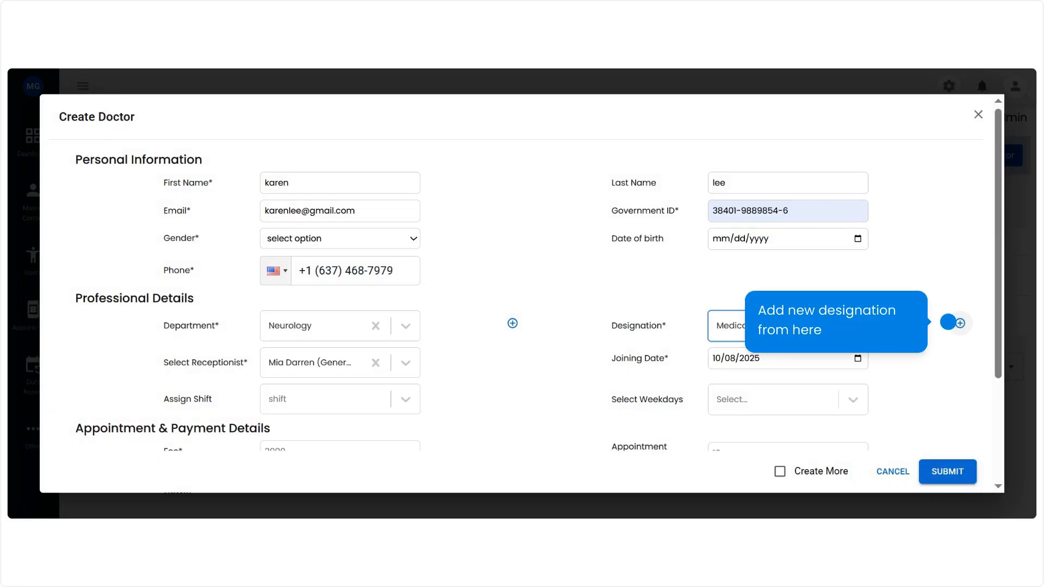
# Step: Create the designation Surgeon for the doctor and assign the Morning shift on Tuesday, Thursday, Friday and Saturday
pyautogui.click(959, 323)
pyautogui.write('Surge')
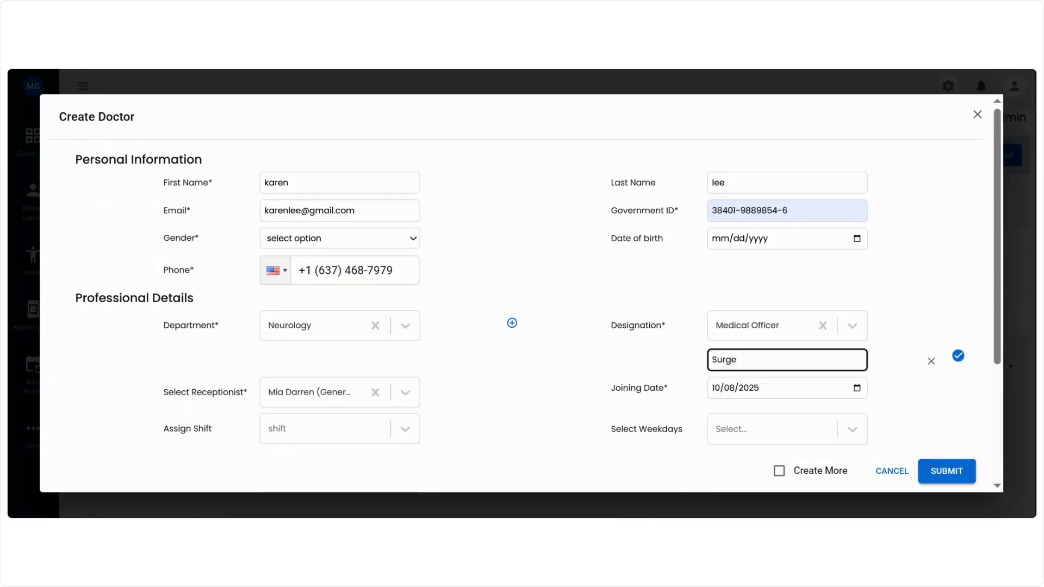
pyautogui.write('on')
pyautogui.click(958, 357)
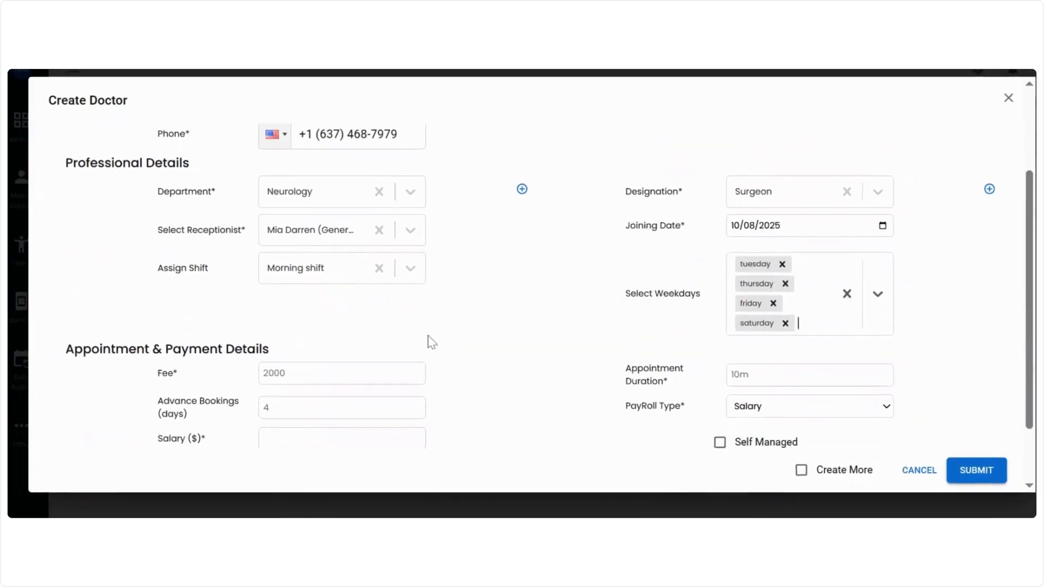
# Step: Set the doctor's fee to 3500, appointment duration to 30m, advance bookings to 1 day and salary to 347400
pyautogui.scroll(-3, 411, 345)
pyautogui.press('Tab')
pyautogui.write('3')
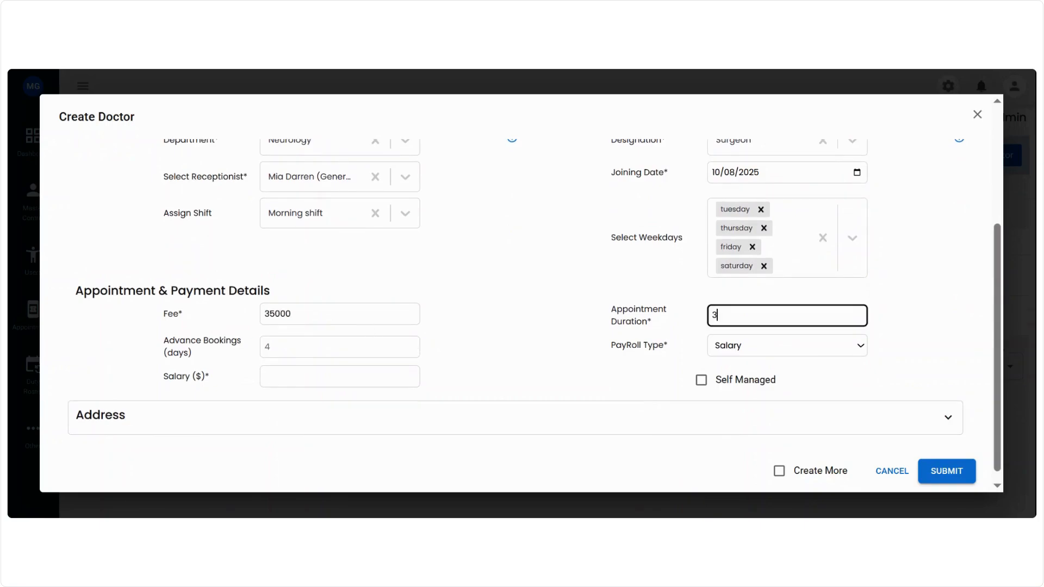
pyautogui.write('0m')
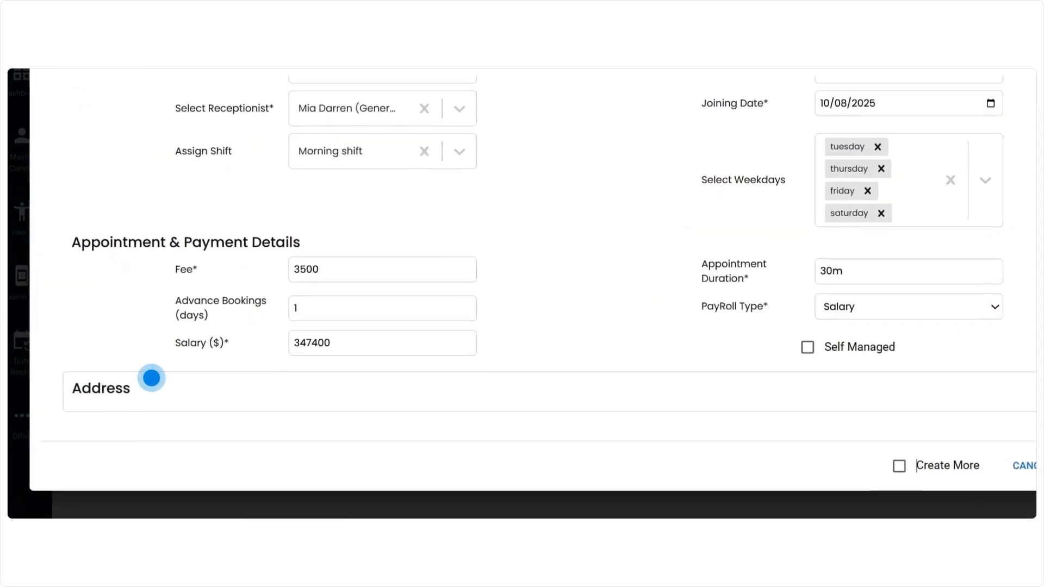
# Step: Fill in the doctor's postal address and contact phone number, and submit the new doctor record
pyautogui.click(153, 370)
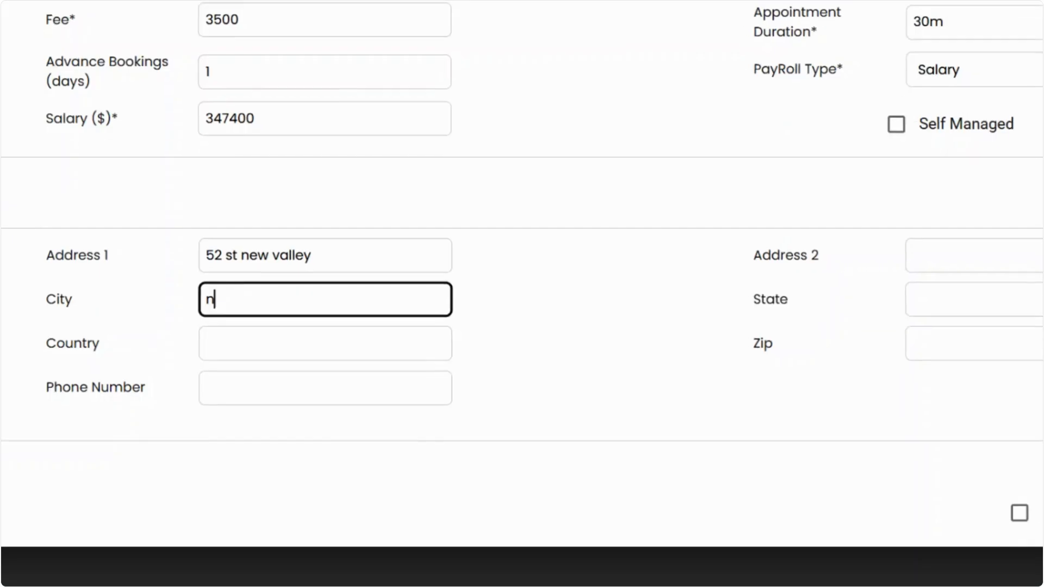
pyautogui.write('ewyork')
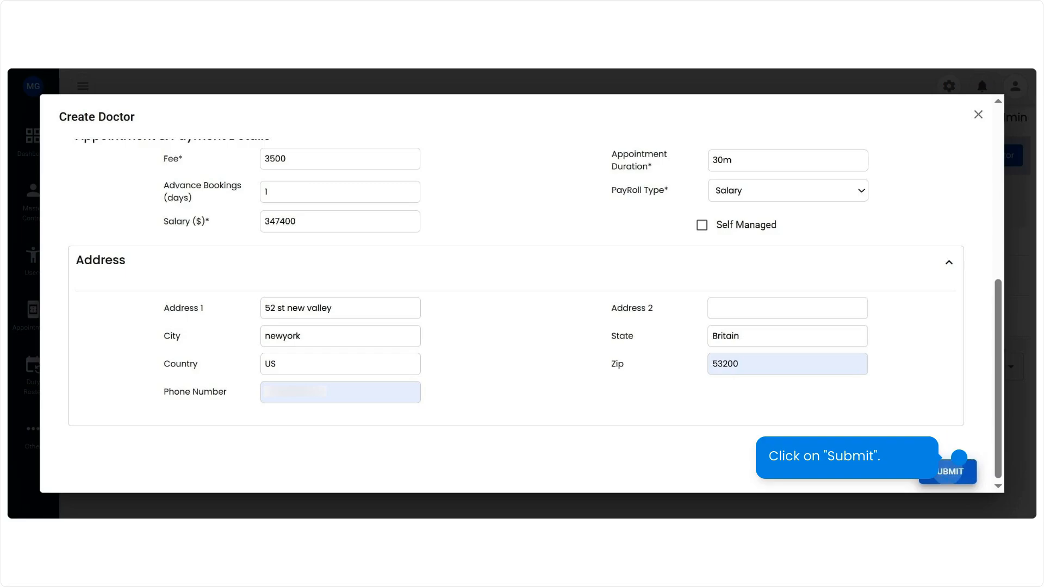
pyautogui.click(958, 458)
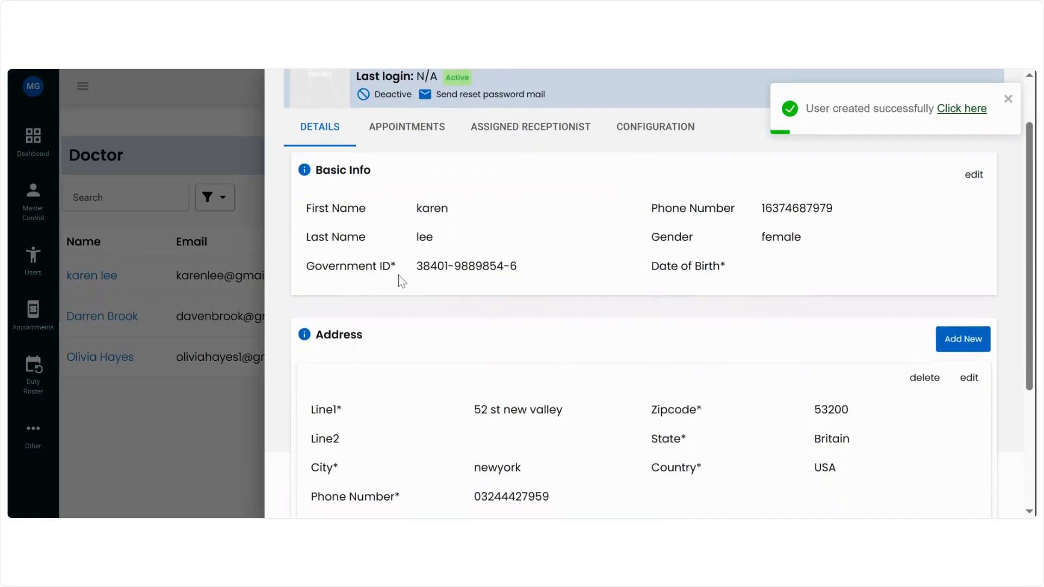
# Step: Review the new doctor's profile details and the list of users
pyautogui.scroll(-3, 401, 282)
pyautogui.scroll(1, 400, 282)
pyautogui.scroll(5, 424, 261)
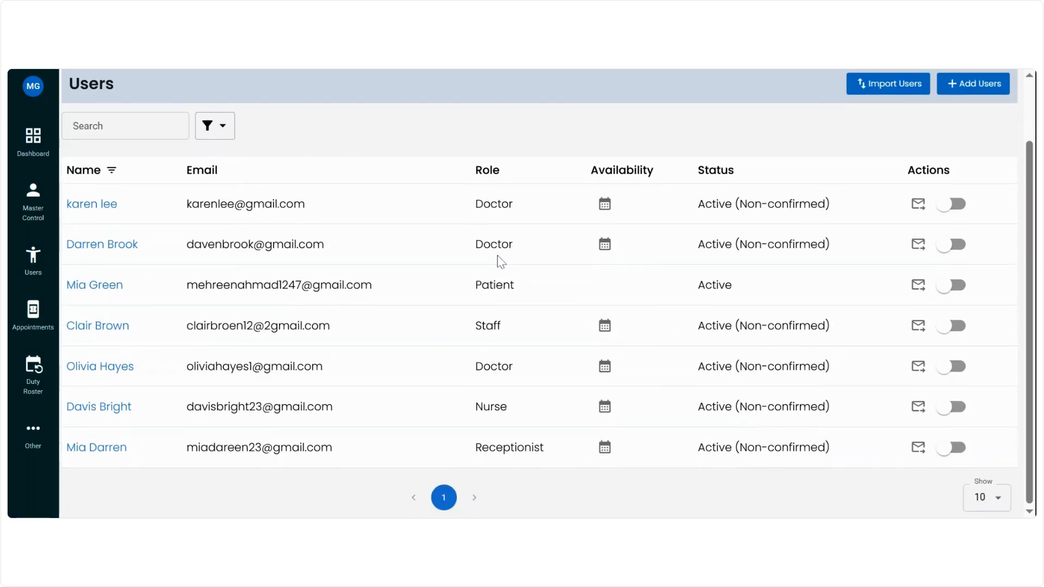
pyautogui.scroll(2, 501, 262)
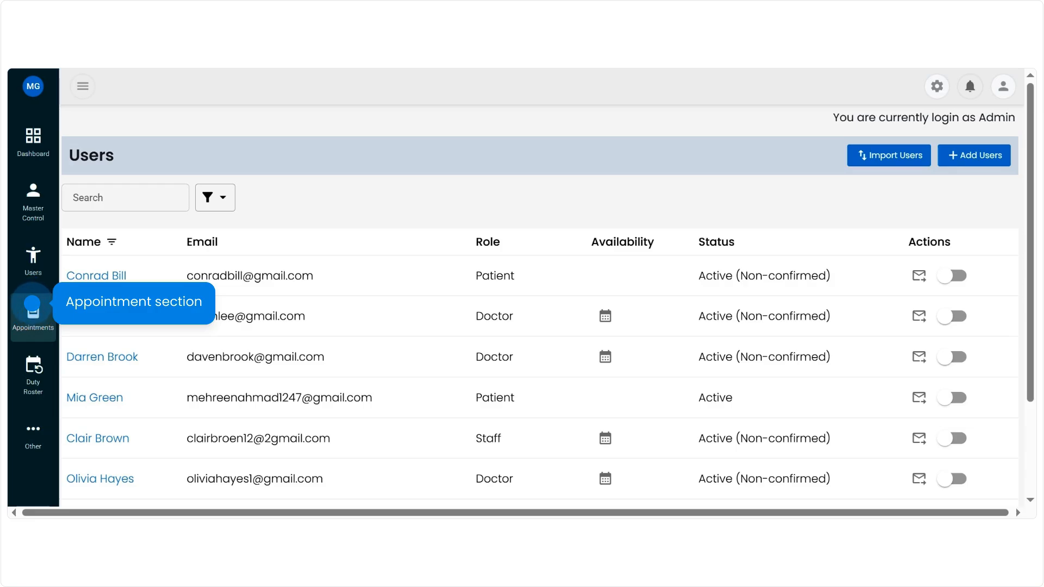
# Step: Start a new appointment for the second listed patient with the Neurology doctor just created, dated 10/10/2025
pyautogui.click(32, 304)
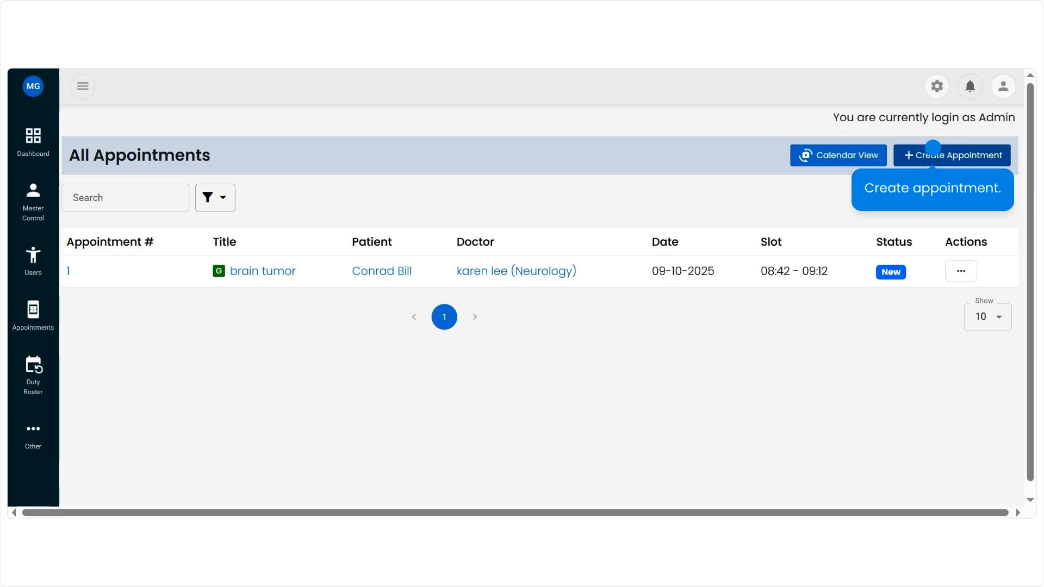
pyautogui.click(933, 155)
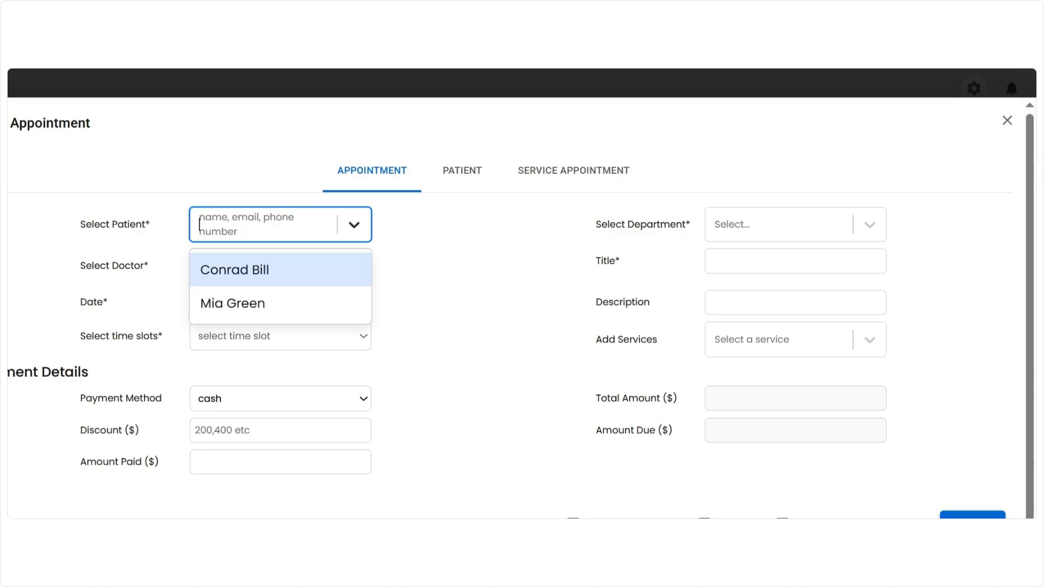
pyautogui.click(233, 303)
pyautogui.click(794, 224)
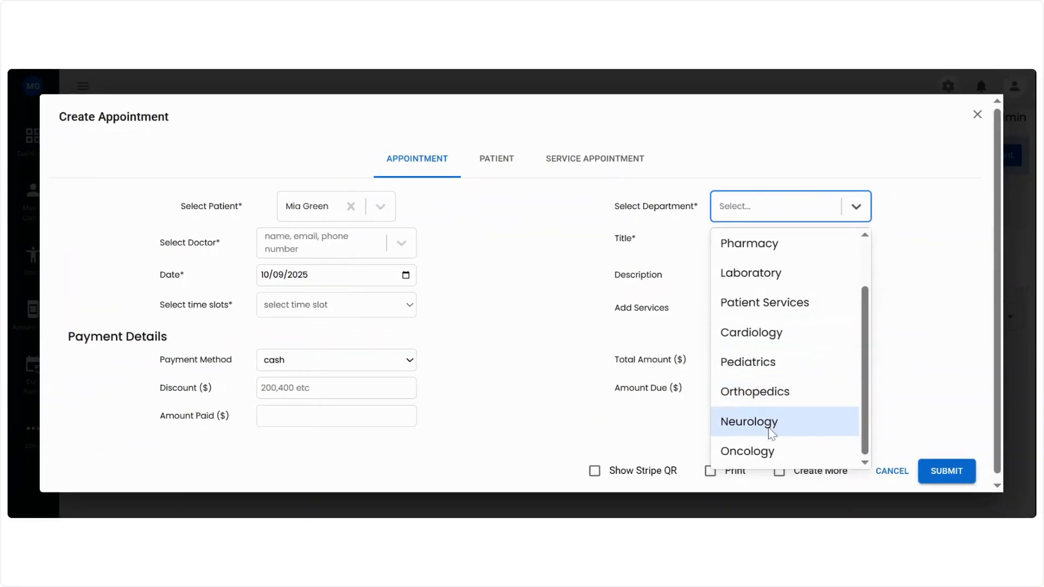
pyautogui.click(771, 423)
pyautogui.click(267, 243)
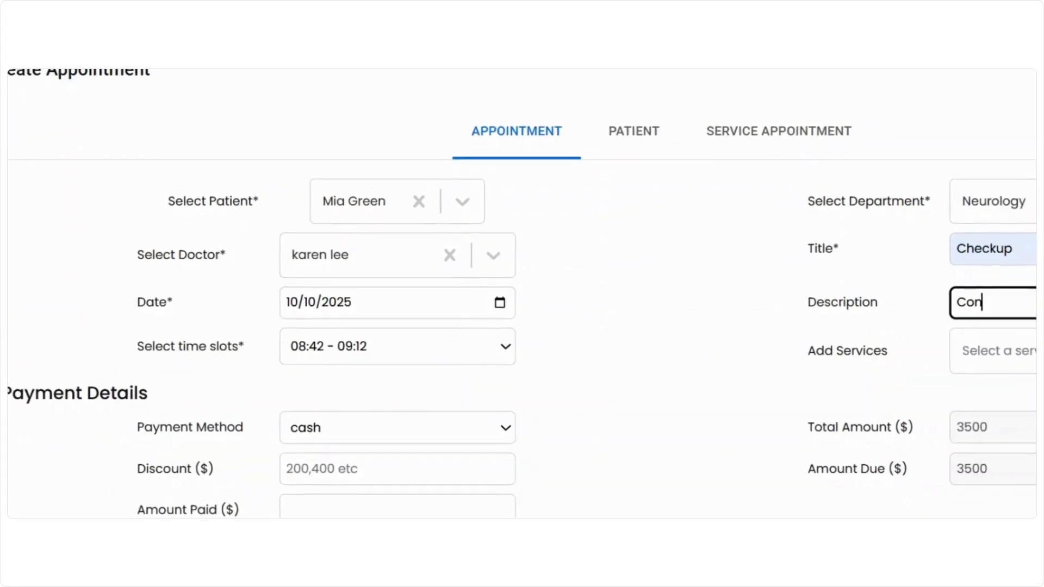
# Step: Complete the Checkup appointment with description Consultation, time slot 12:42 - 13:12, the initial neurology service and 6000 paid, and submit it
pyautogui.write('su')
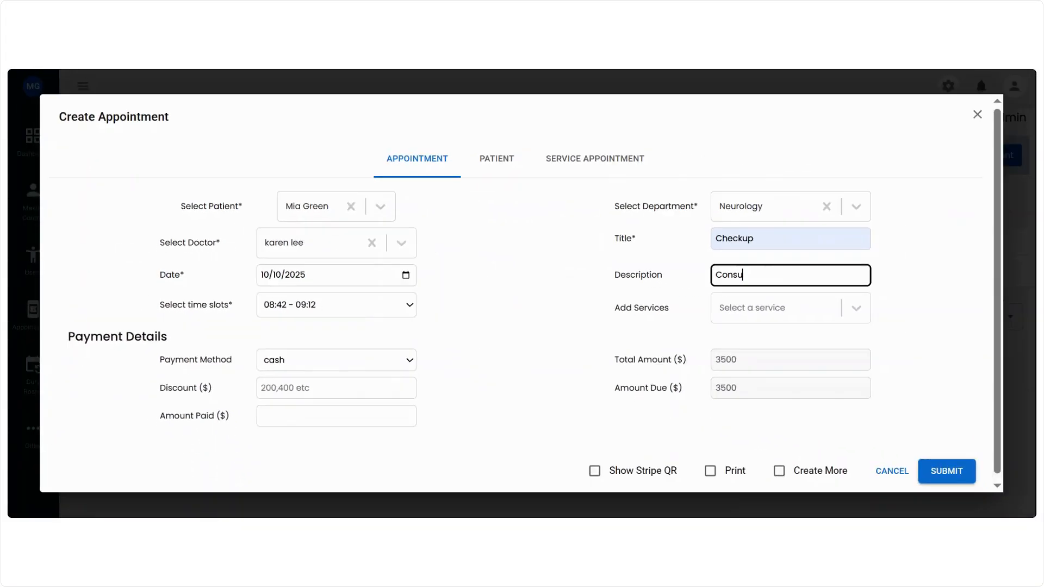
pyautogui.write('ltation')
pyautogui.click(368, 297)
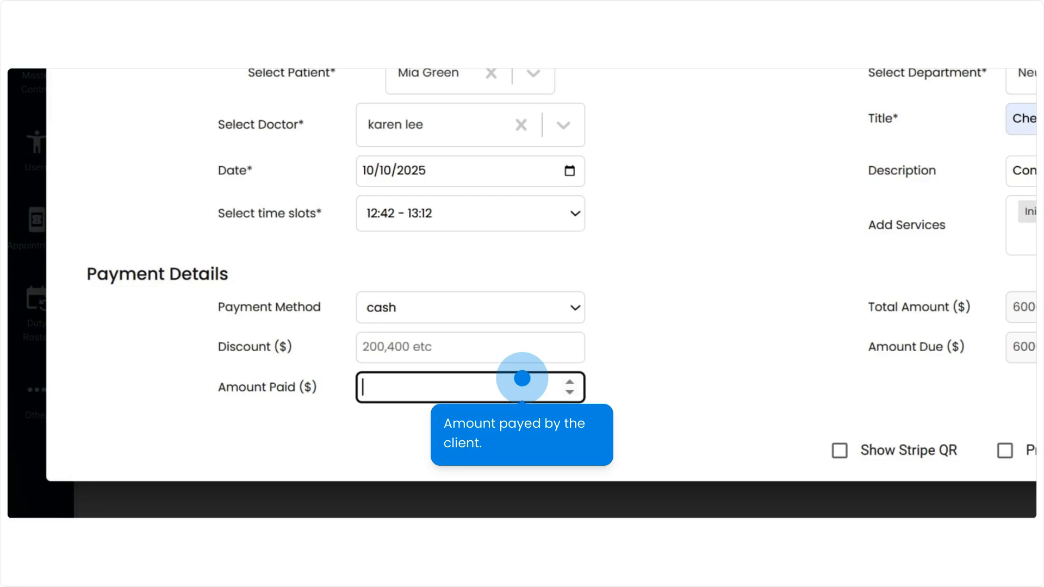
pyautogui.write('6000')
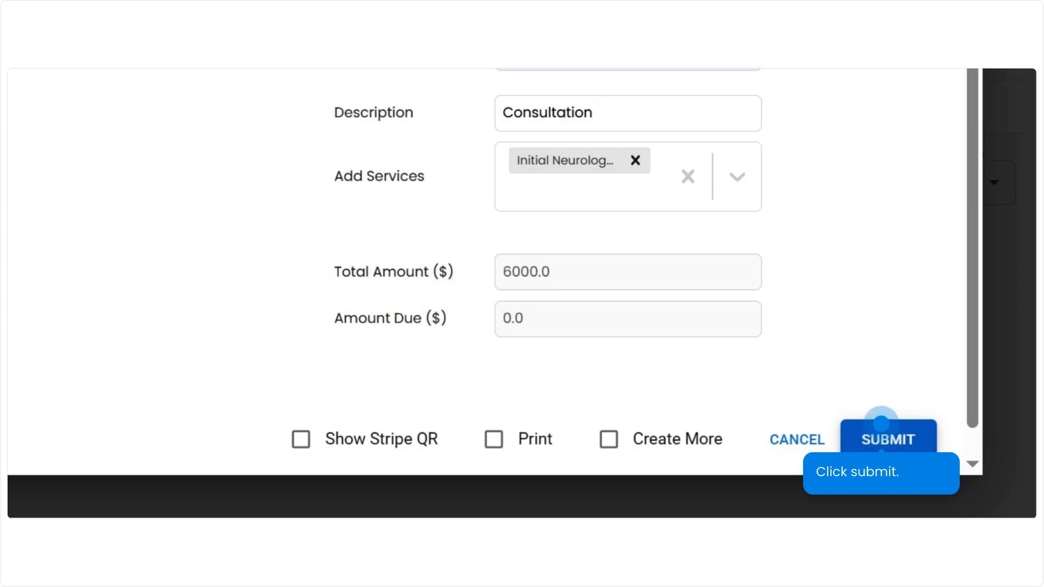
pyautogui.click(880, 438)
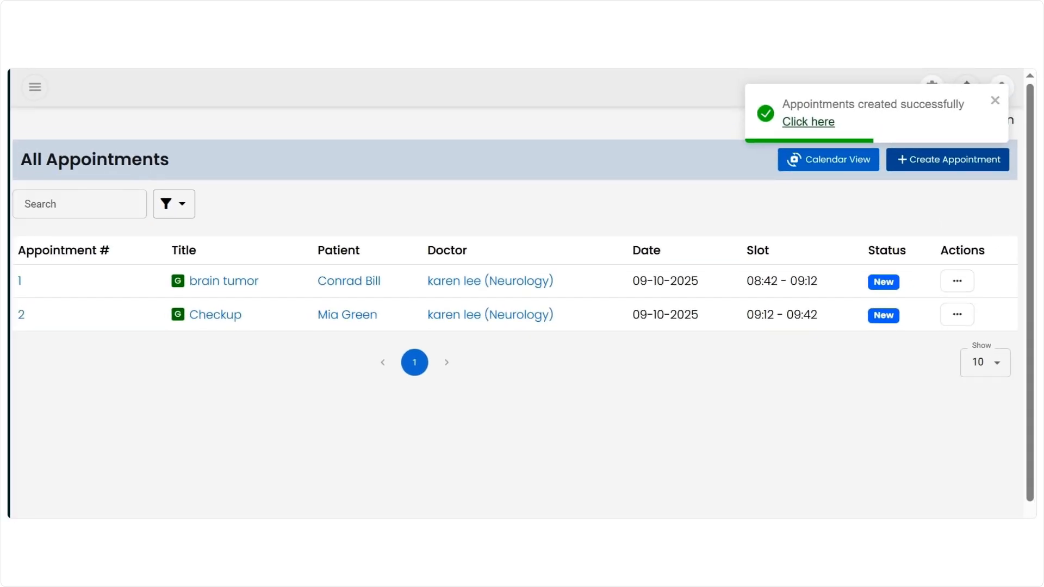